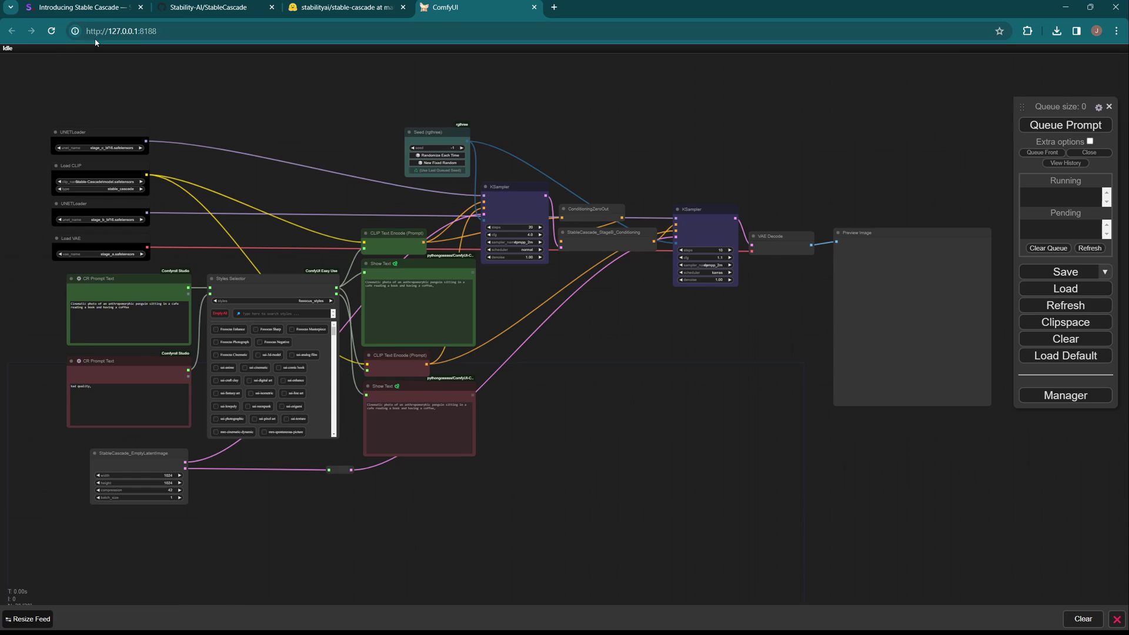
# - Read the Introducing Stable Cascade article, then go to the Hugging Face stable-cascade files page
pyautogui.click(84, 7)
pyautogui.scroll(-2, 505, 350)
pyautogui.scroll(2, 505, 349)
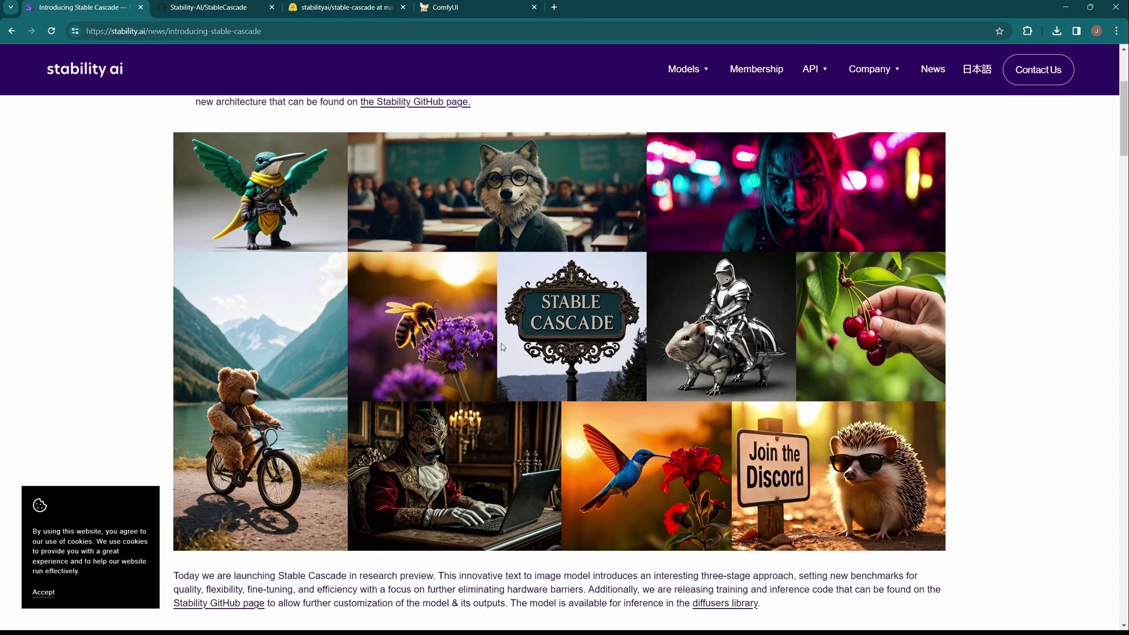
pyautogui.hotkey('ctrl', '3')
pyautogui.scroll(-1, 381, 271)
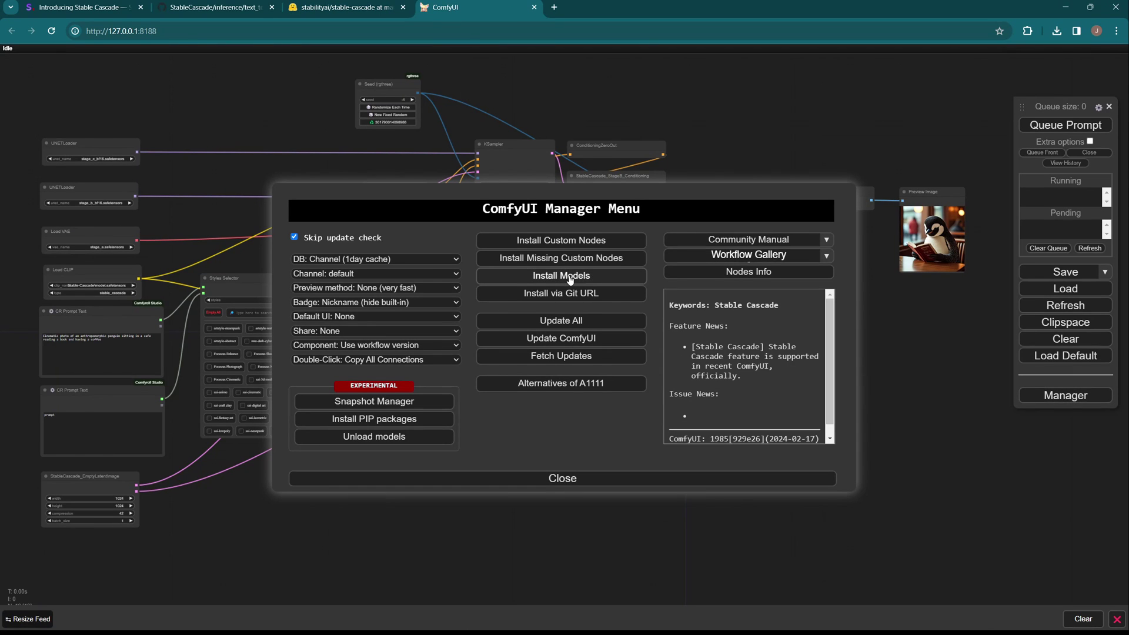
# - Browse the installable Stable Cascade stage models in the Manager's 'cascade' search
pyautogui.click(570, 279)
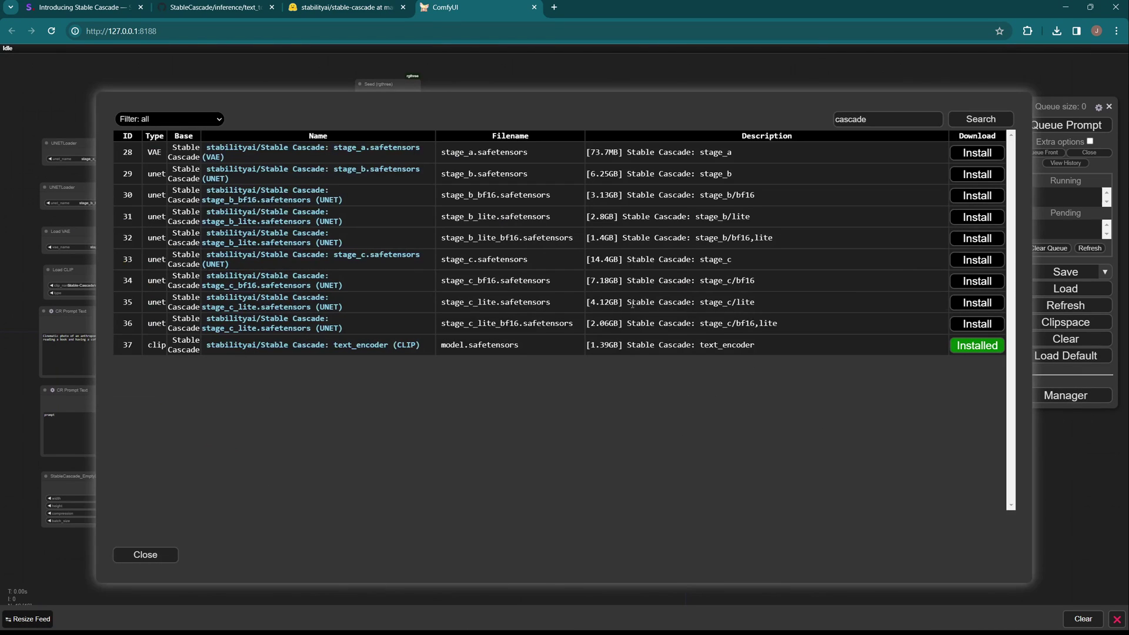
pyautogui.click(881, 121)
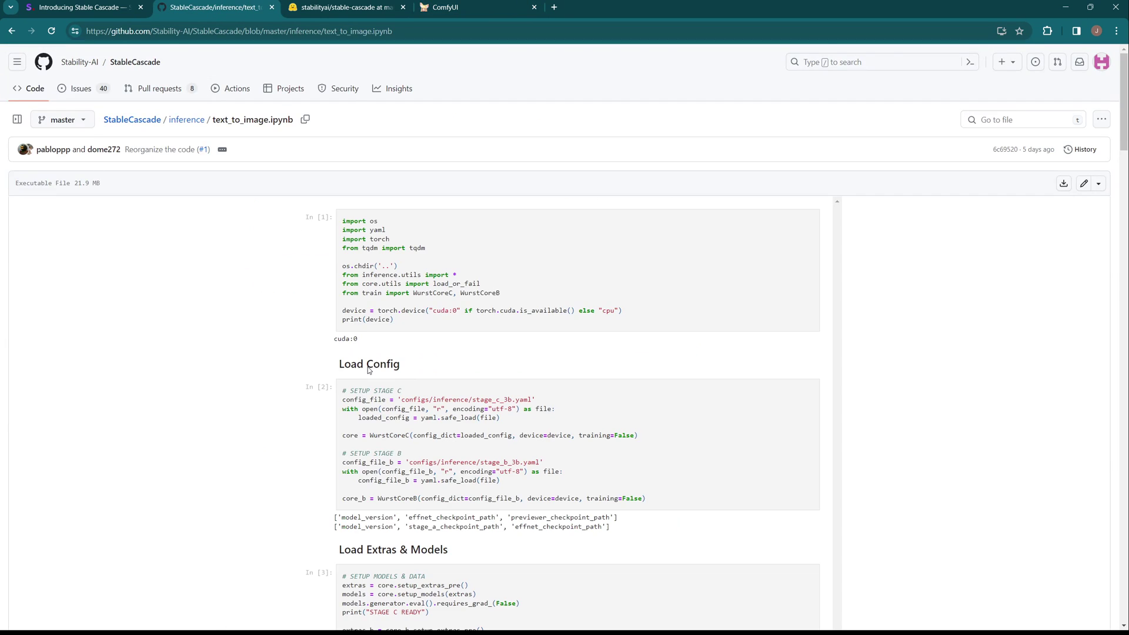
pyautogui.scroll(-2, 501, 382)
pyautogui.scroll(-5, 501, 381)
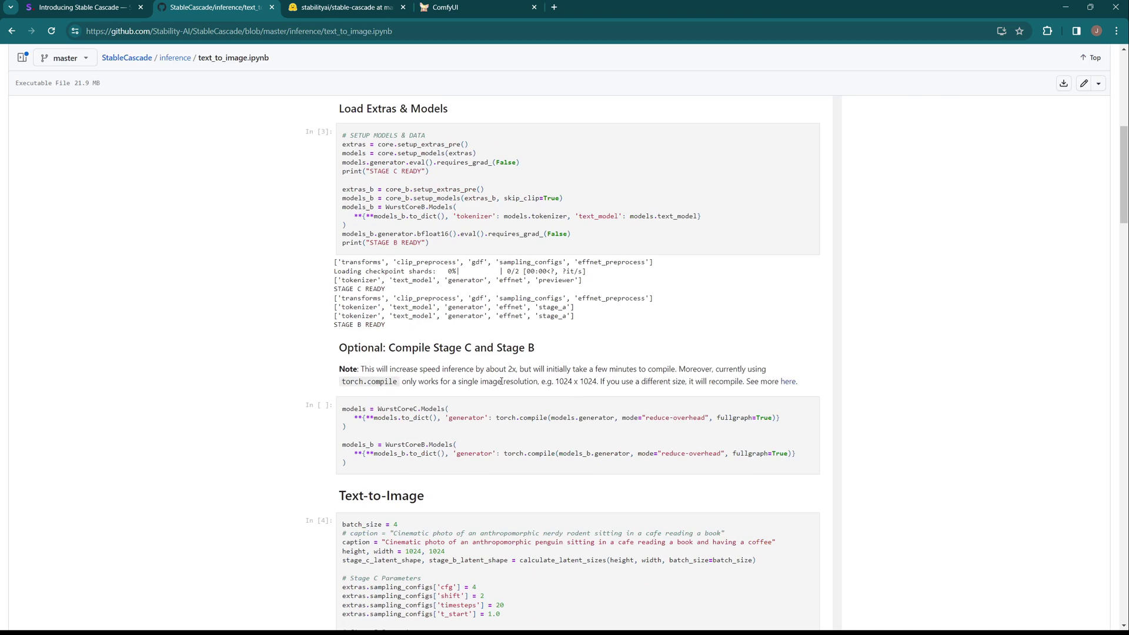
pyautogui.scroll(-3, 501, 381)
pyautogui.scroll(-2, 355, 204)
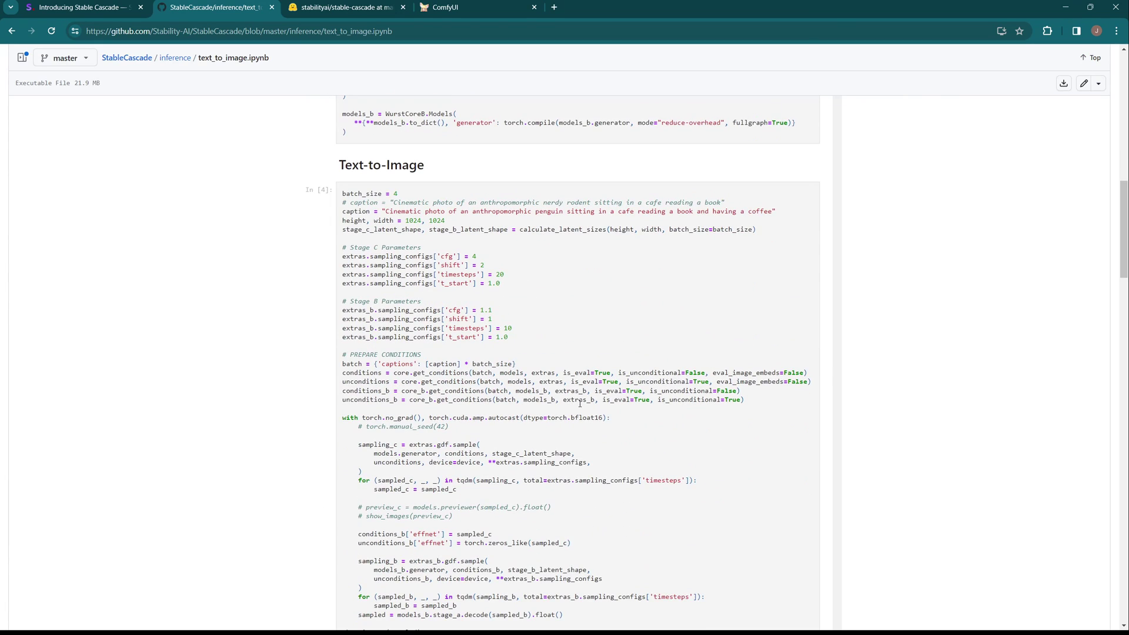
pyautogui.scroll(-1, 580, 404)
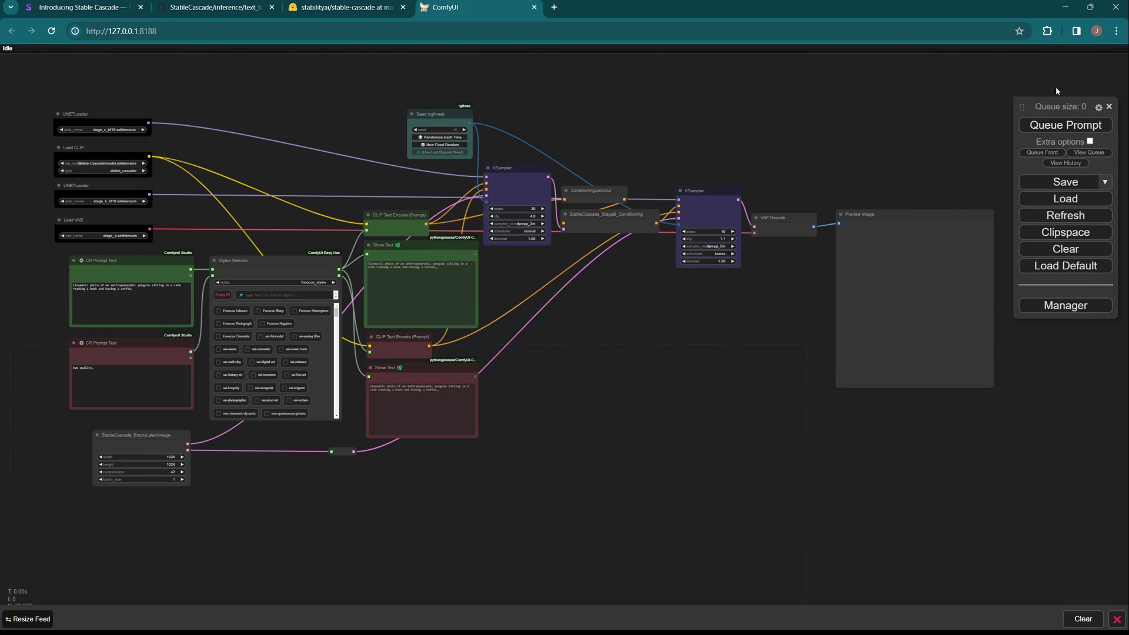
# - Queue the workflow twice for two penguin-reading-with-coffee café images on different seeds
pyautogui.click(1088, 153)
pyautogui.click(1066, 125)
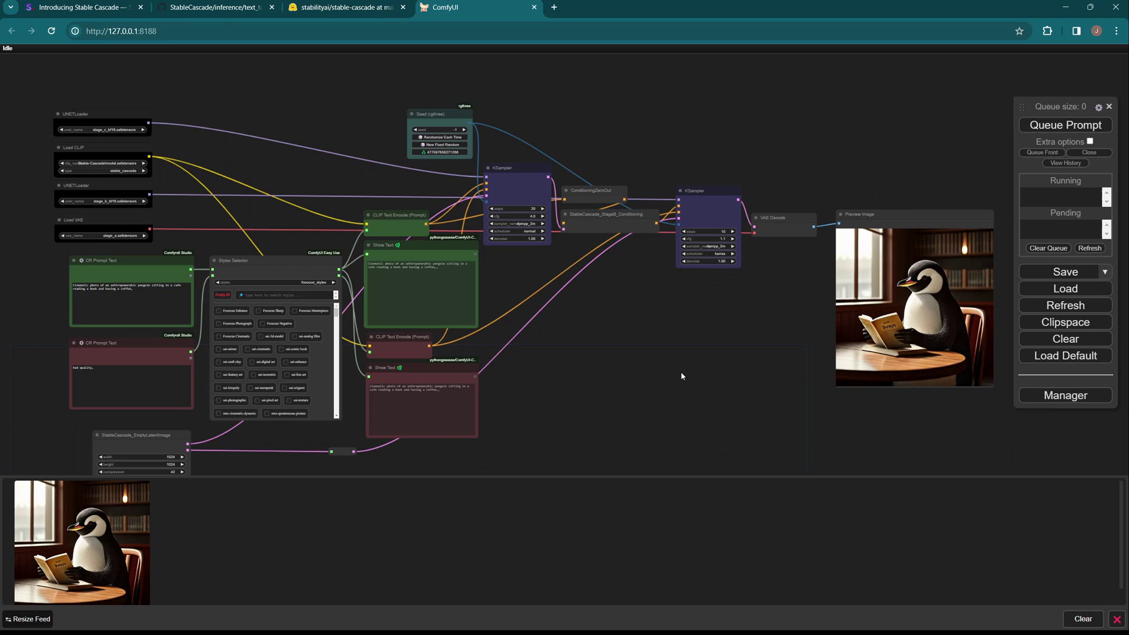
pyautogui.click(1061, 126)
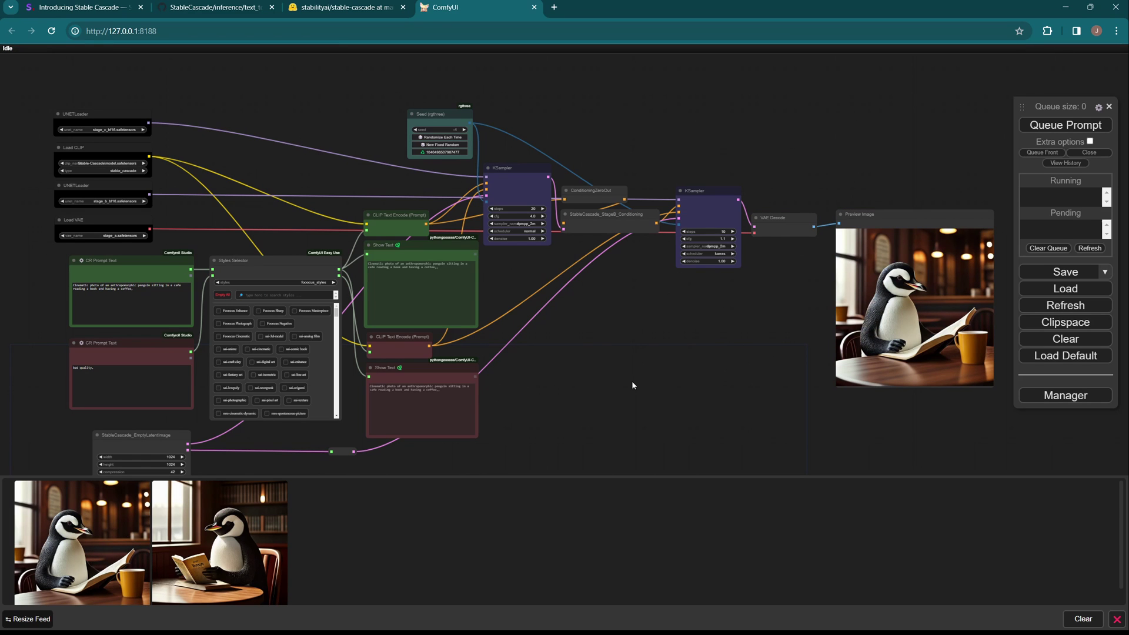
pyautogui.scroll(2, 134, 353)
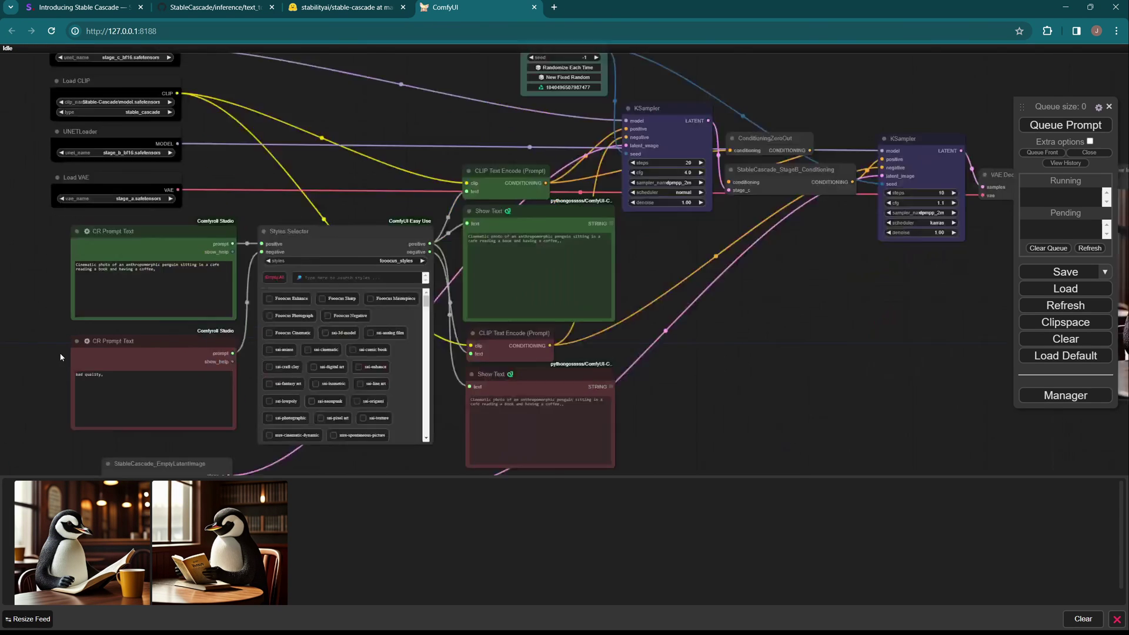
pyautogui.scroll(2, 221, 344)
pyautogui.scroll(2, 295, 330)
pyautogui.scroll(1, 314, 306)
pyautogui.scroll(-2, 466, 322)
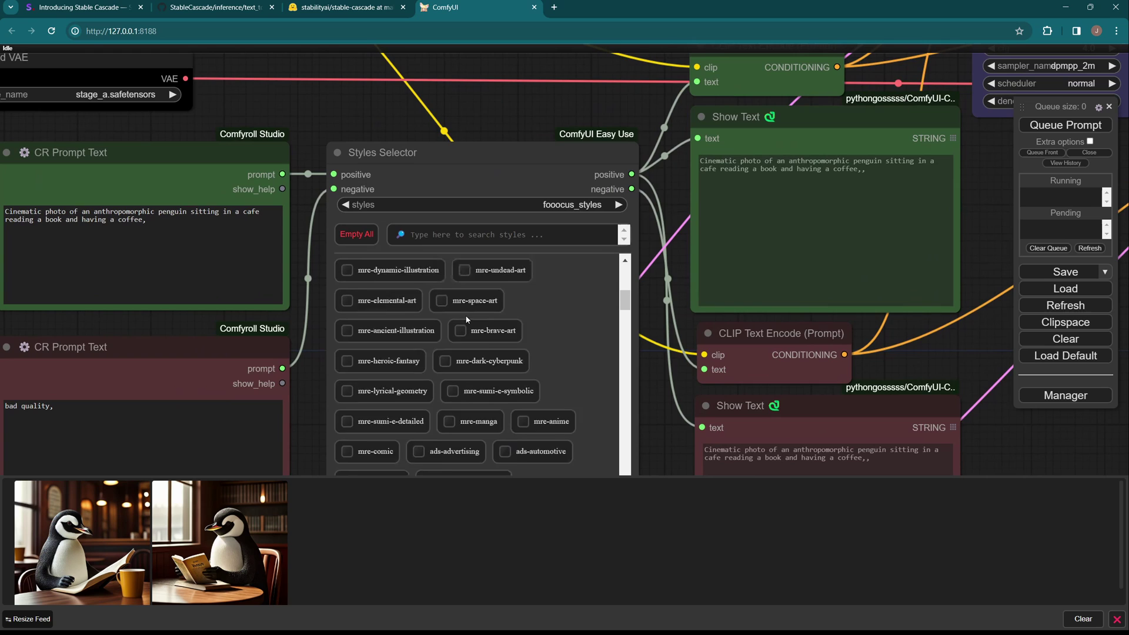
pyautogui.scroll(-2, 494, 339)
pyautogui.scroll(-2, 513, 351)
pyautogui.scroll(-2, 519, 366)
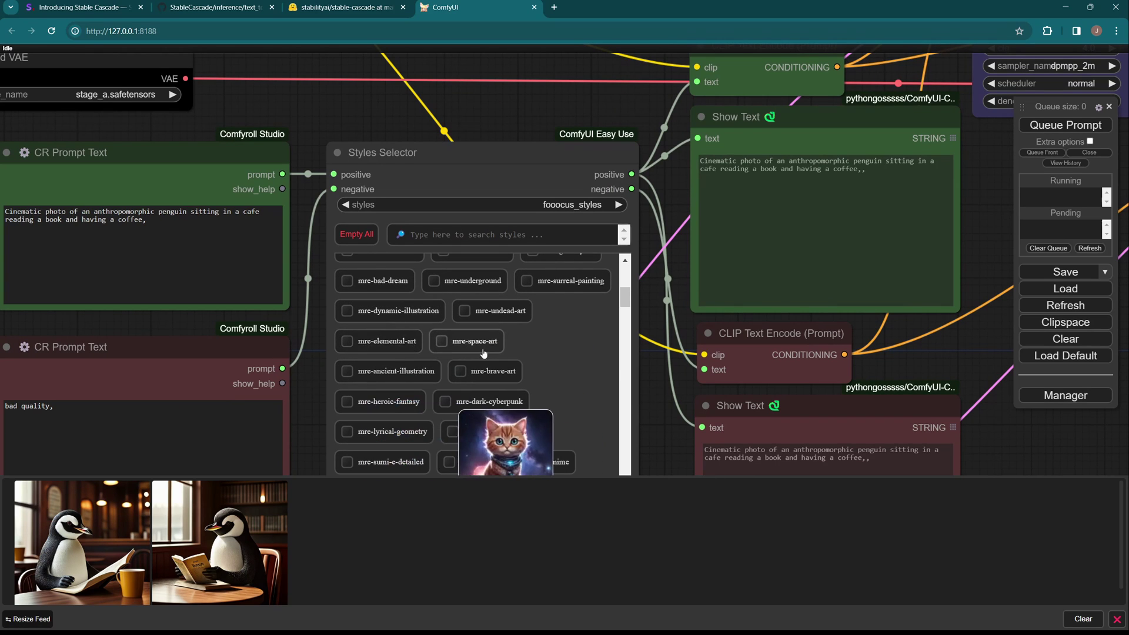
pyautogui.scroll(-2, 485, 328)
pyautogui.scroll(-1, 520, 334)
pyautogui.moveTo(485, 401)
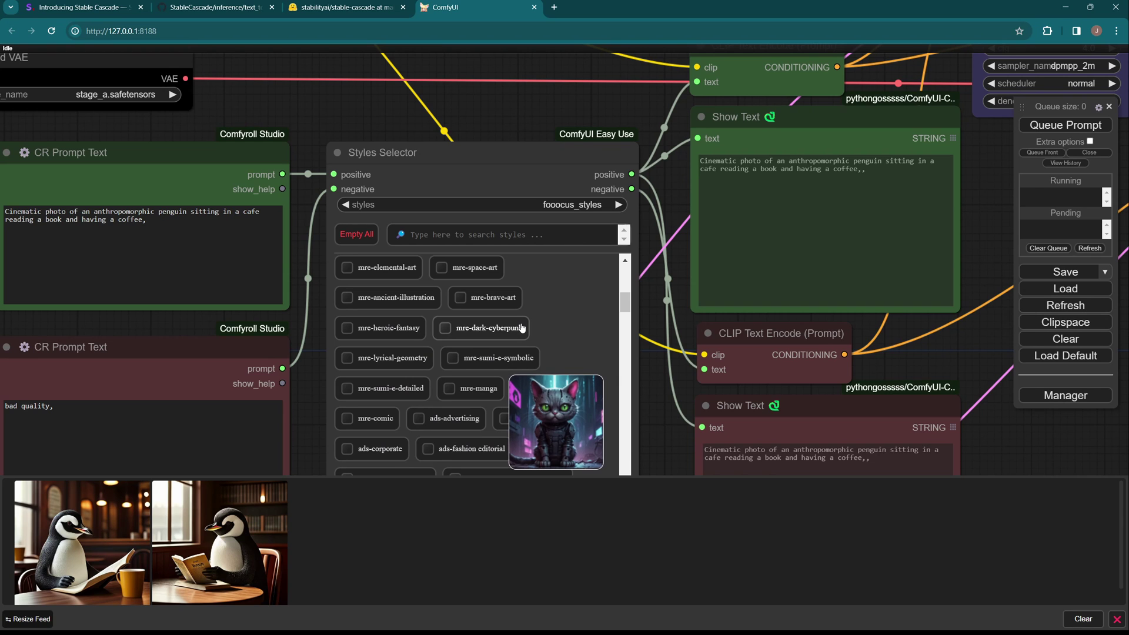
# - Apply the mre-dark-cyberpunk style and queue two more café-penguin generations
pyautogui.click(521, 328)
pyautogui.hotkey('ctrl', 'Return')
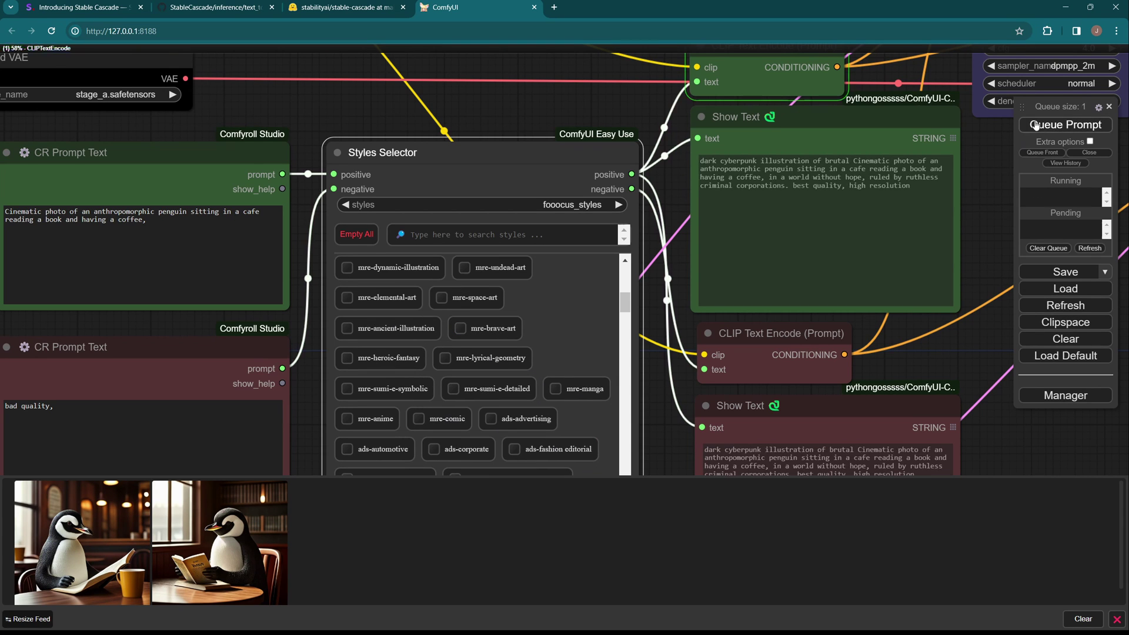
pyautogui.scroll(-10, 653, 308)
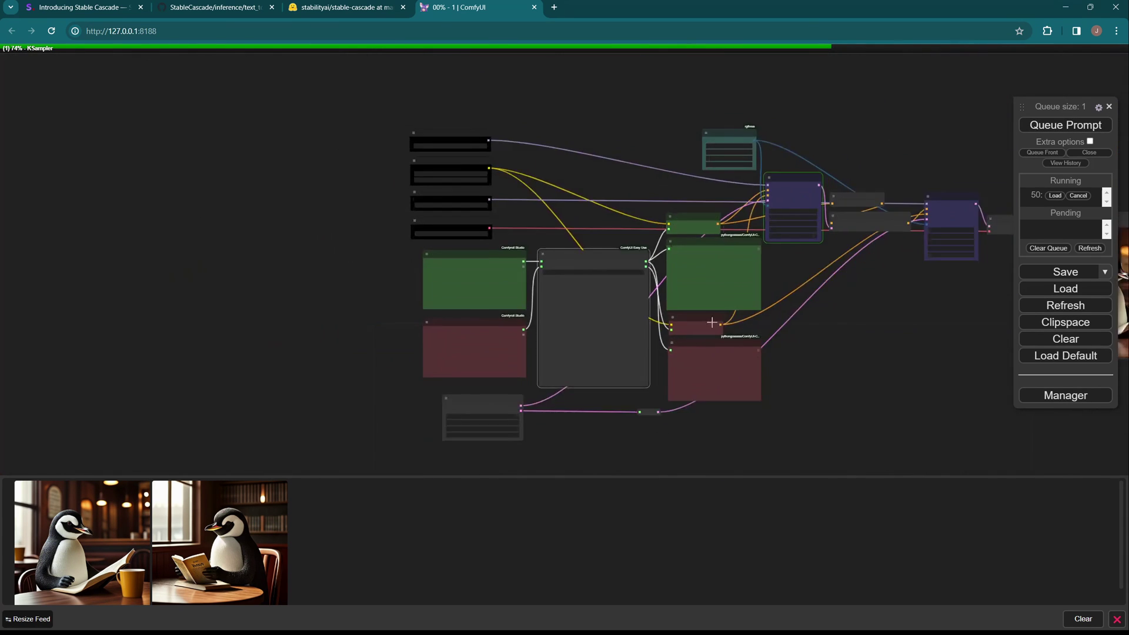
pyautogui.scroll(5, 542, 366)
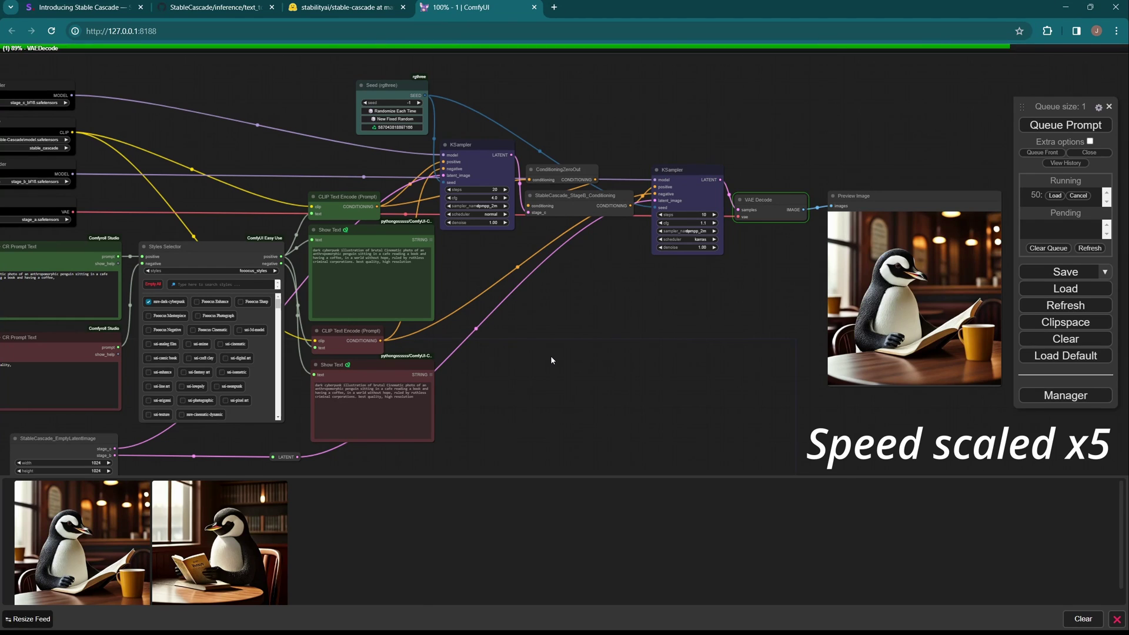
pyautogui.scroll(2, 140, 358)
pyautogui.moveTo(294, 389); pyautogui.dragTo(459, 365)
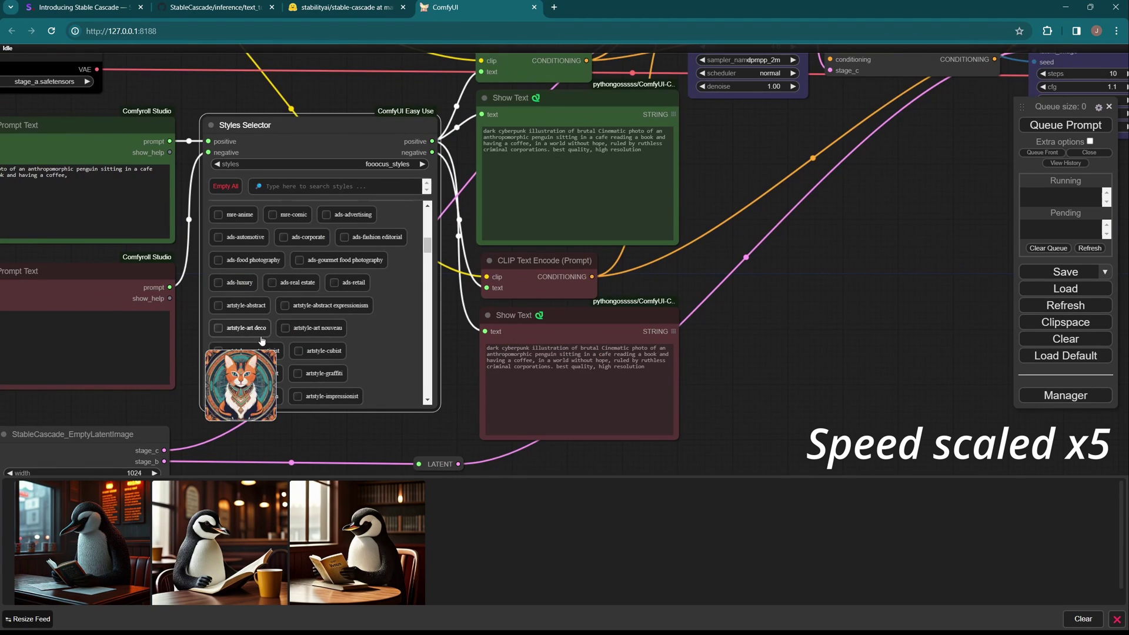
pyautogui.scroll(-5, 528, 348)
pyautogui.hotkey('ctrl', 'Return')
pyautogui.scroll(3, 527, 348)
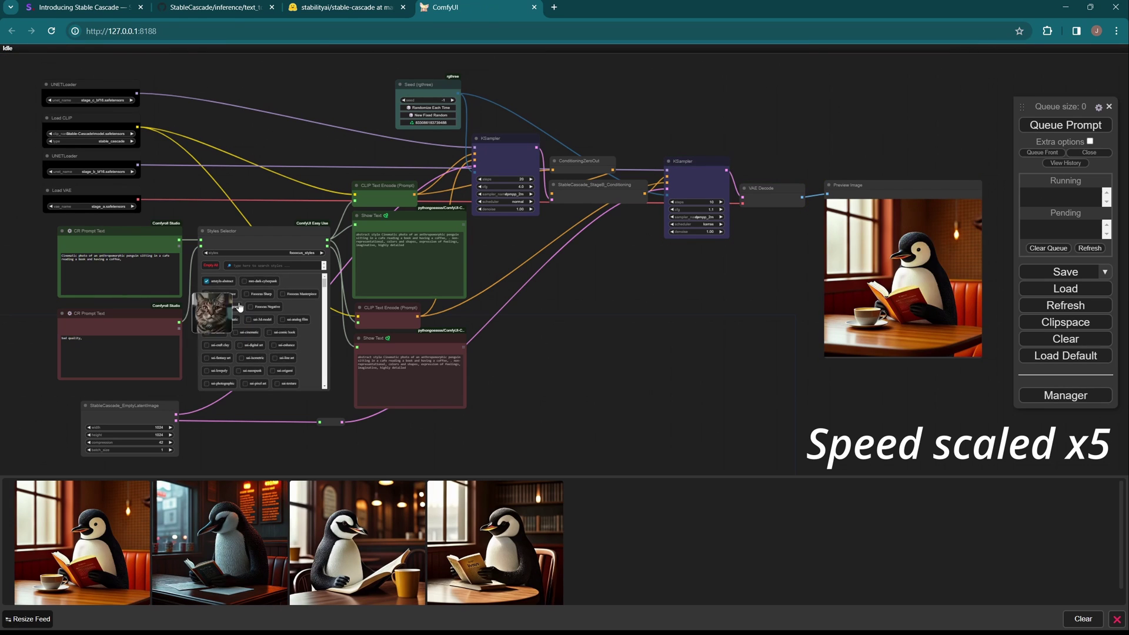
pyautogui.scroll(3, 265, 315)
pyautogui.scroll(-1, 379, 296)
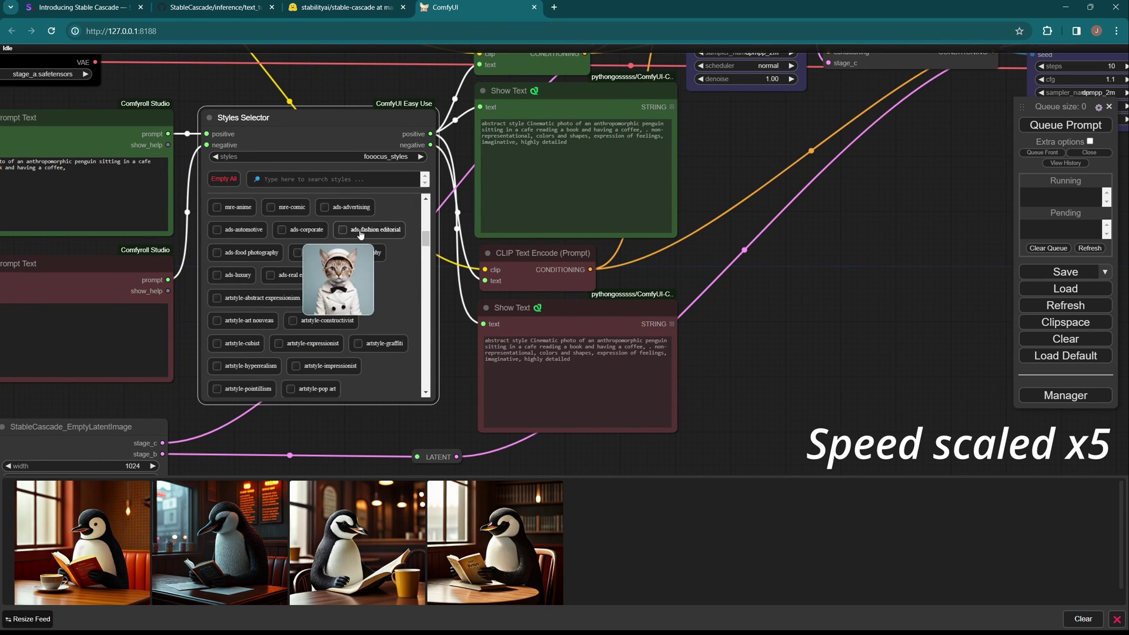
pyautogui.scroll(-2, 291, 313)
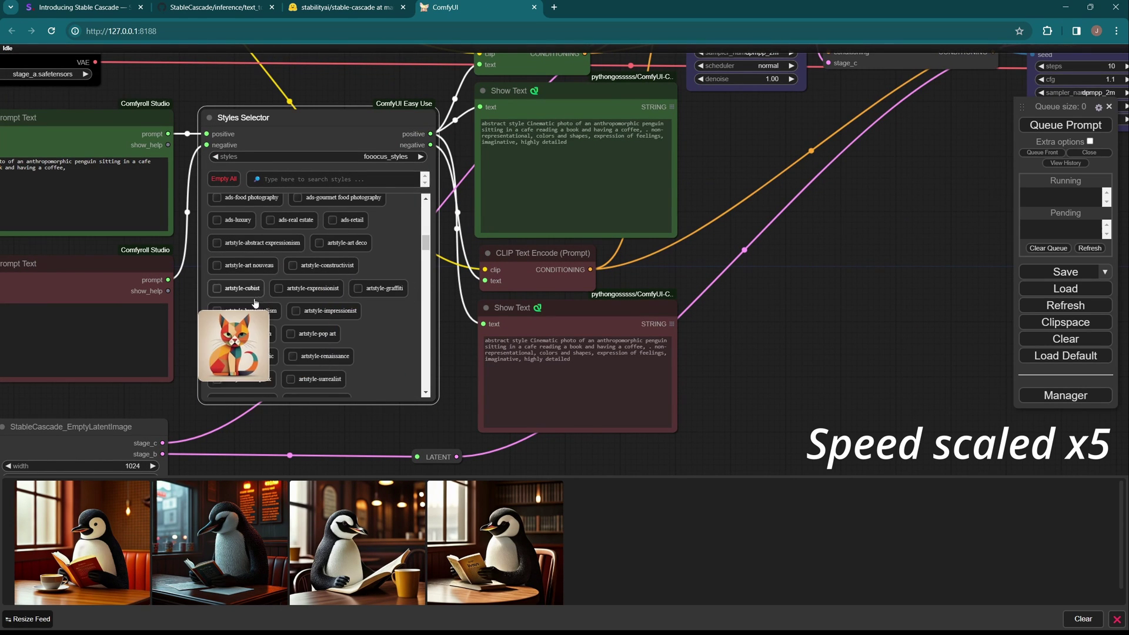
pyautogui.scroll(5, 452, 314)
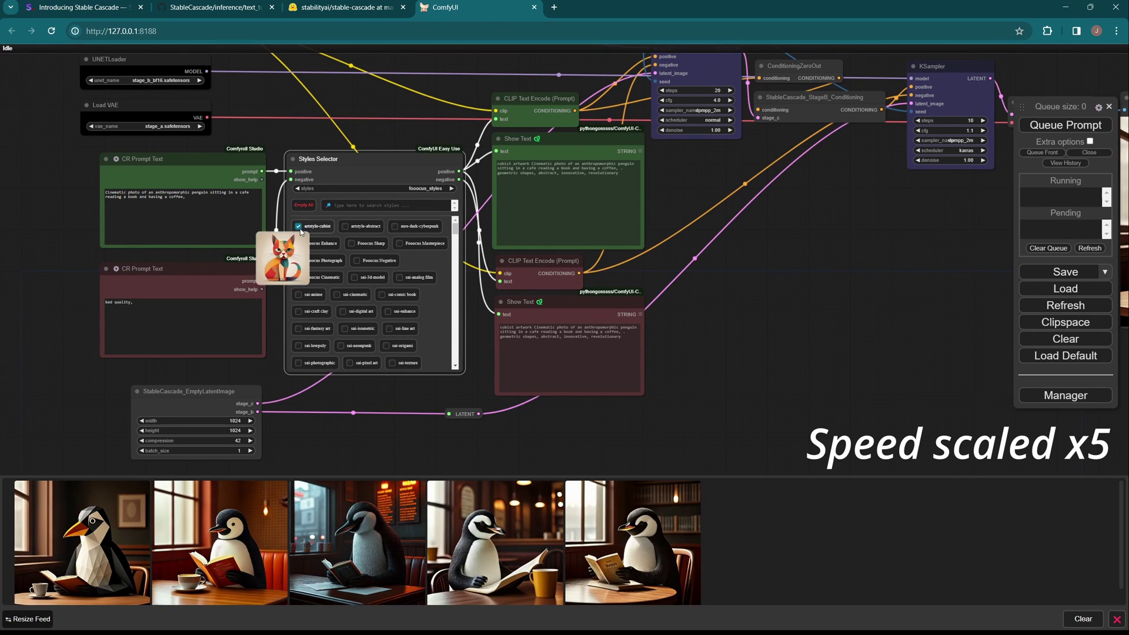
pyautogui.scroll(-3, 371, 292)
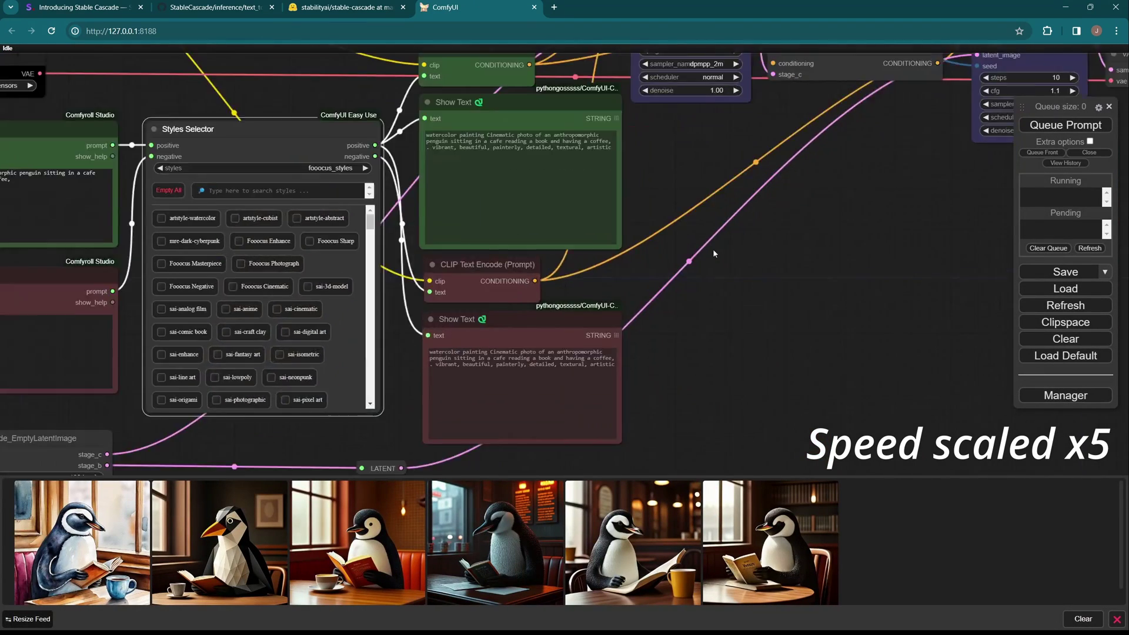
pyautogui.scroll(-2, 697, 281)
# - Find and apply the steampunk style, then generate a steampunk penguin image
pyautogui.click(317, 221)
pyautogui.write('s')
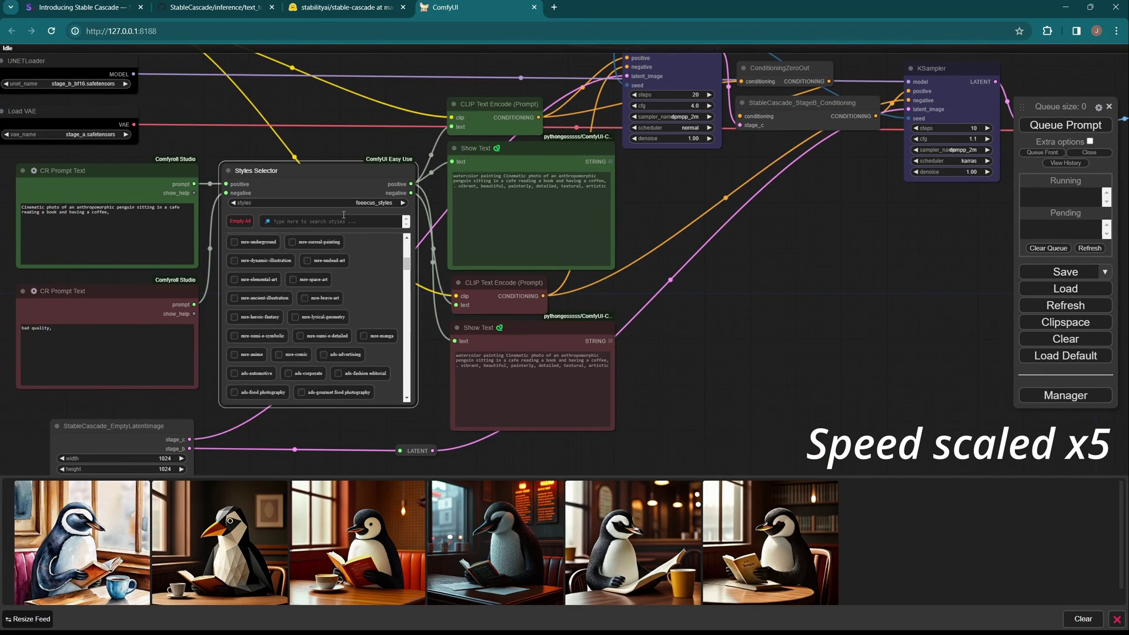
pyautogui.write('teampunk')
pyautogui.click(234, 245)
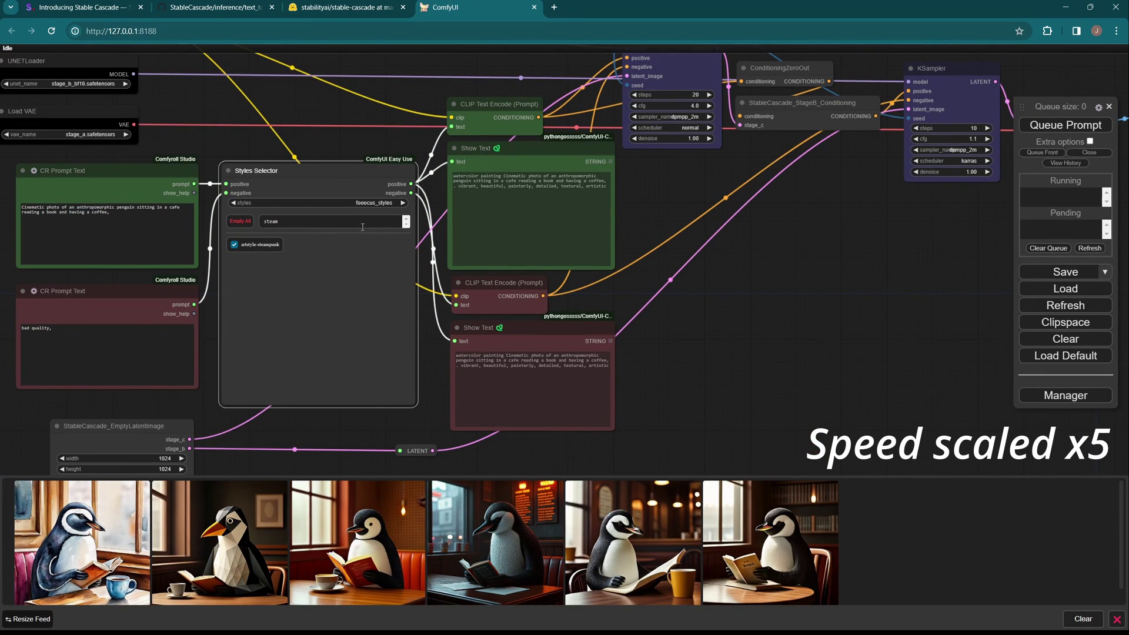
pyautogui.hotkey('ctrl', 'Return')
pyautogui.scroll(-2, 670, 371)
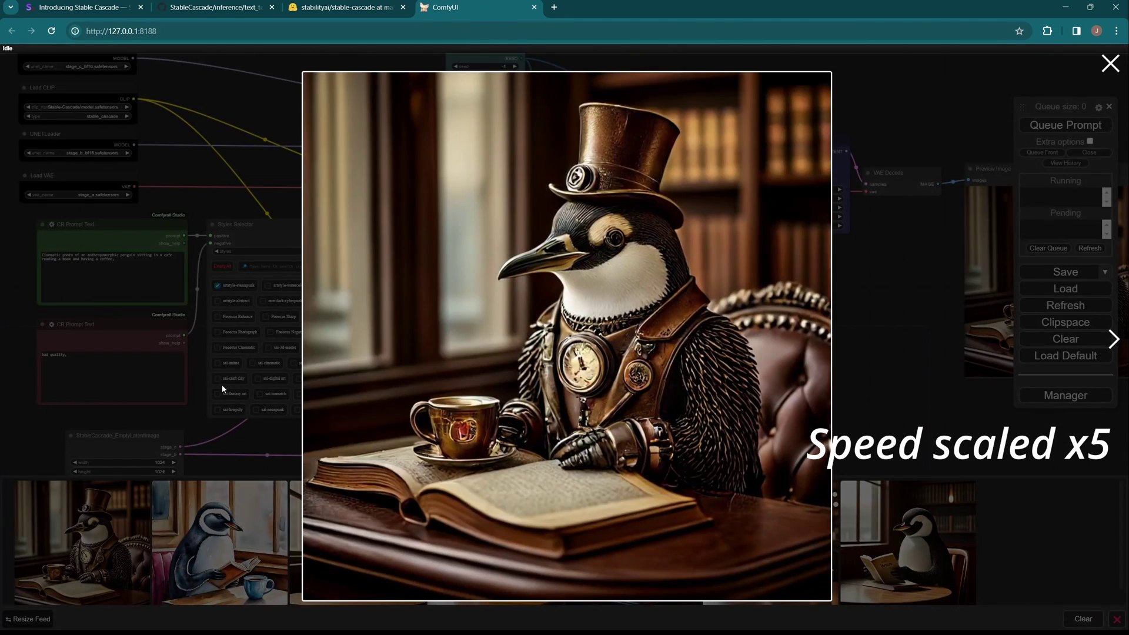
# - Add 'Stable Cascade' on the background blackboard to the penguin prompt and generate twice
pyautogui.click(222, 388)
pyautogui.scroll(-1, 633, 353)
pyautogui.click(198, 273)
pyautogui.write('warm')
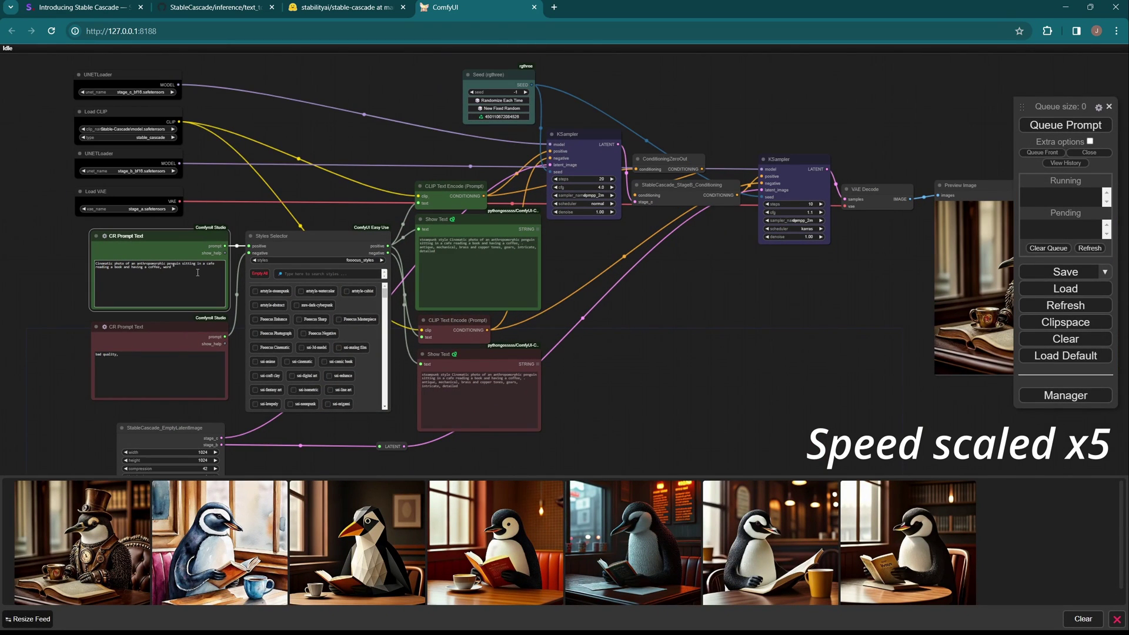
pyautogui.write('Stable Cascade" on the b')
pyautogui.write('ackground blackboard.')
pyautogui.hotkey('ctrl', 'Return')
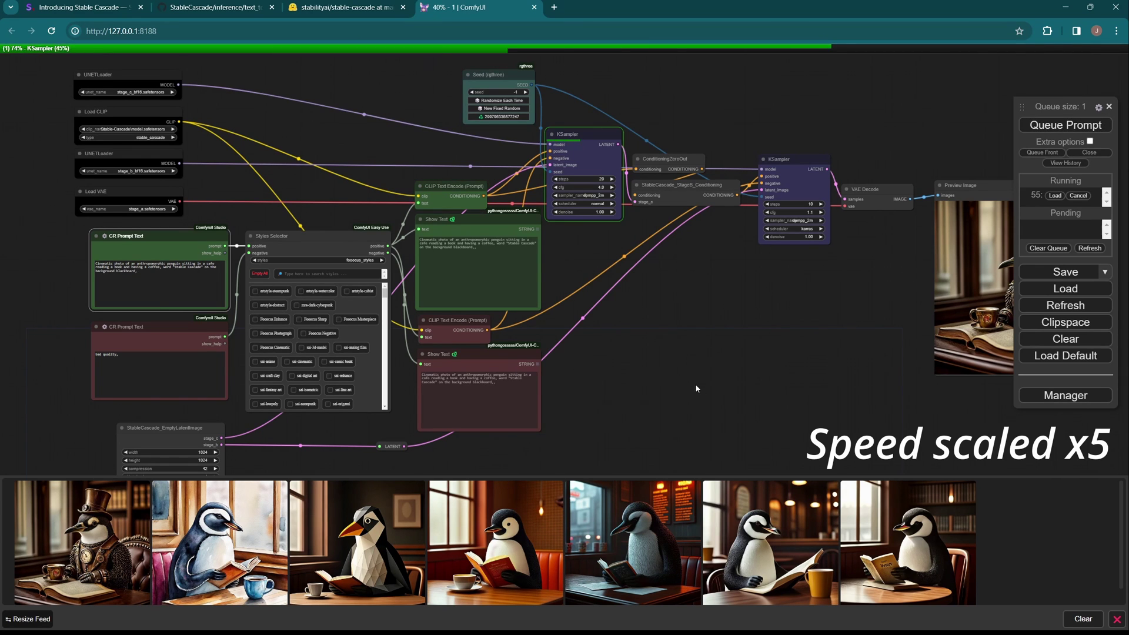
pyautogui.moveTo(647, 346); pyautogui.dragTo(461, 346)
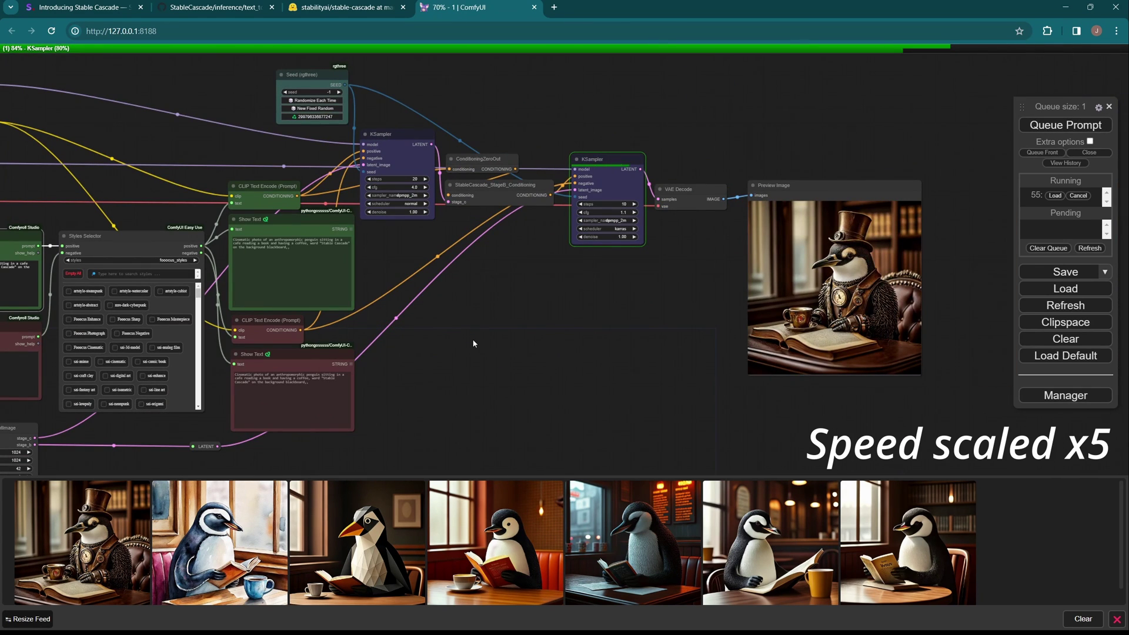
pyautogui.scroll(-3, 526, 354)
pyautogui.scroll(2, 526, 355)
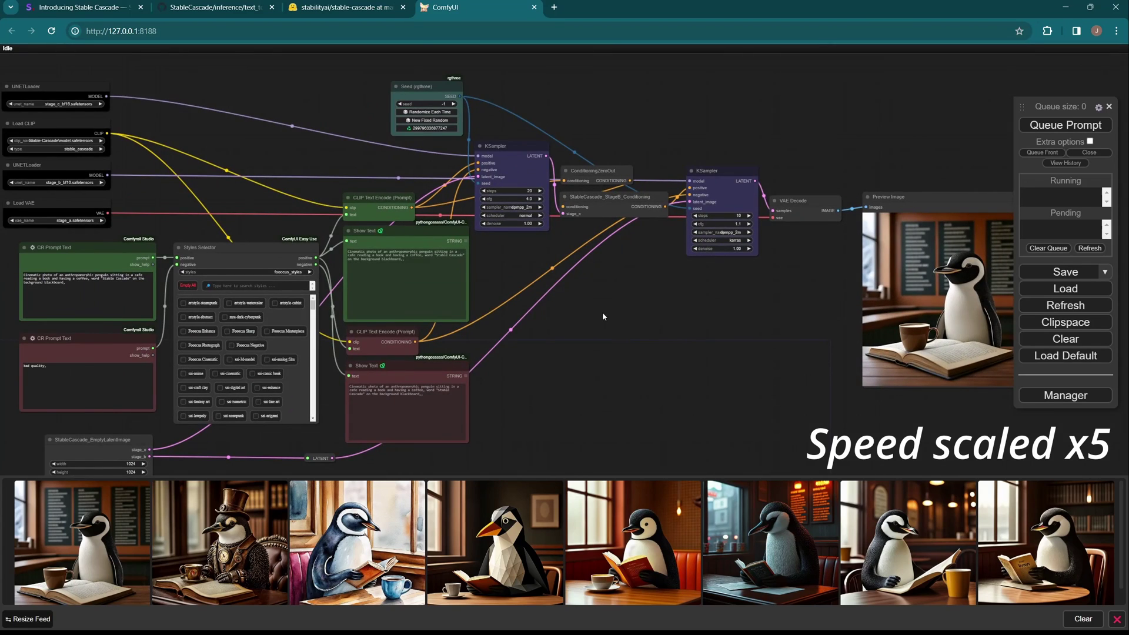
pyautogui.scroll(3, 602, 311)
pyautogui.hotkey('ctrl', 'Return')
pyautogui.scroll(-3, 671, 291)
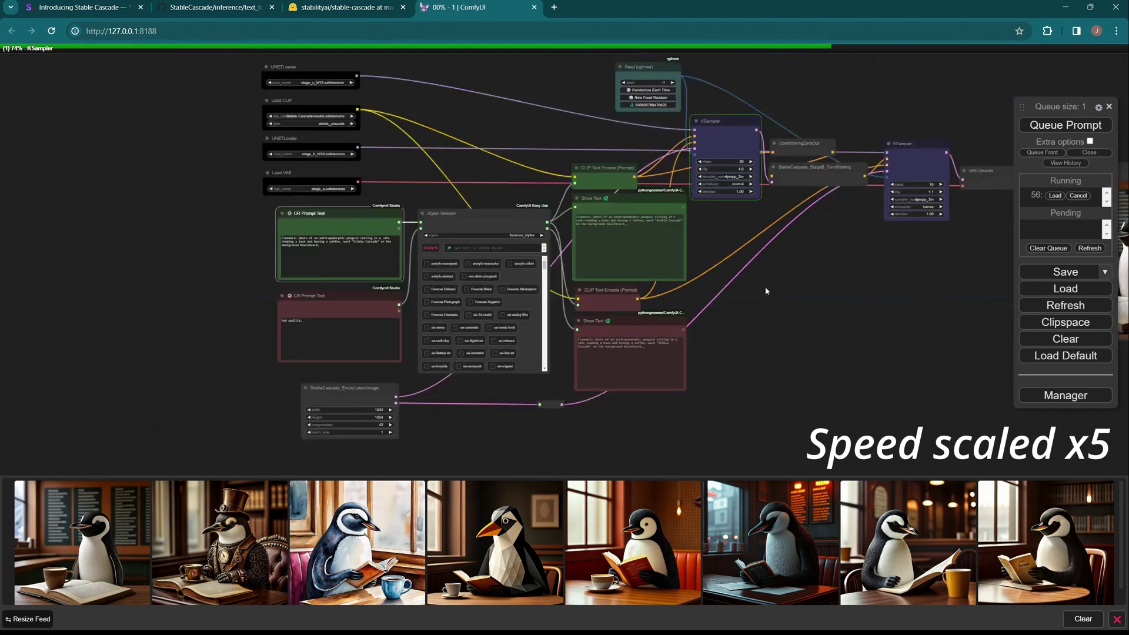
pyautogui.scroll(-2, 656, 328)
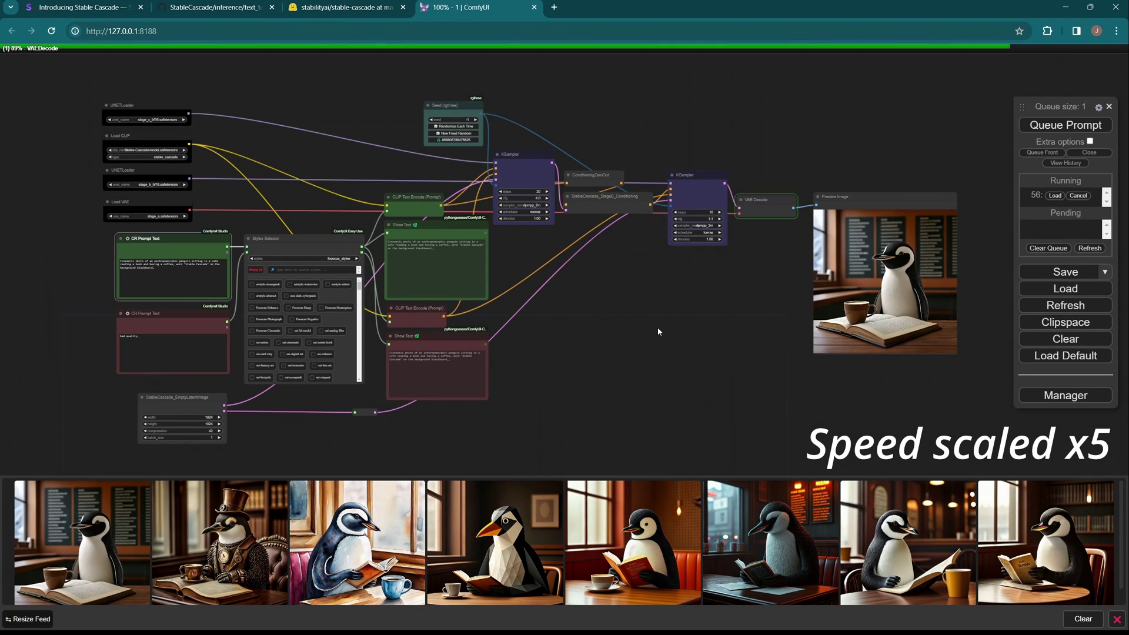